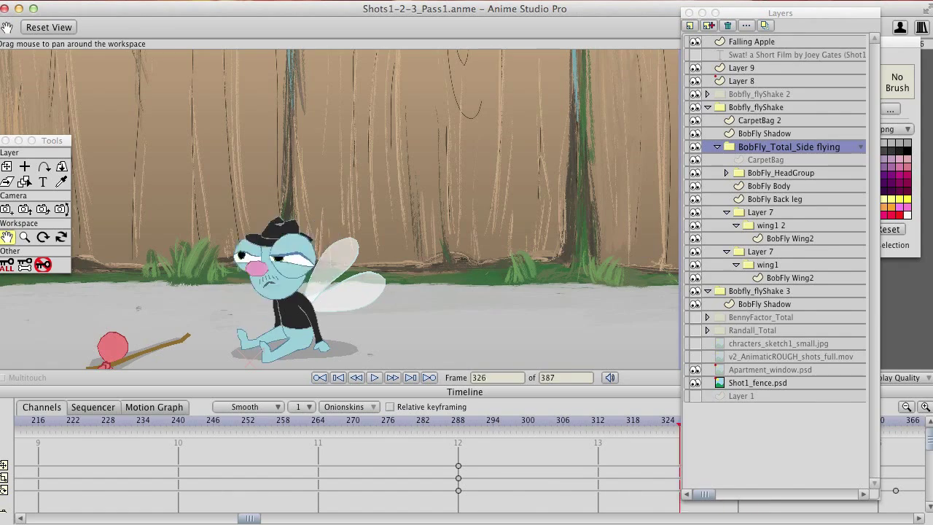
# Step: Scrub the timeline back to the fall around frame 261 and forward through the head shake to frame 343
pyautogui.moveTo(679, 425); pyautogui.dragTo(423, 419)
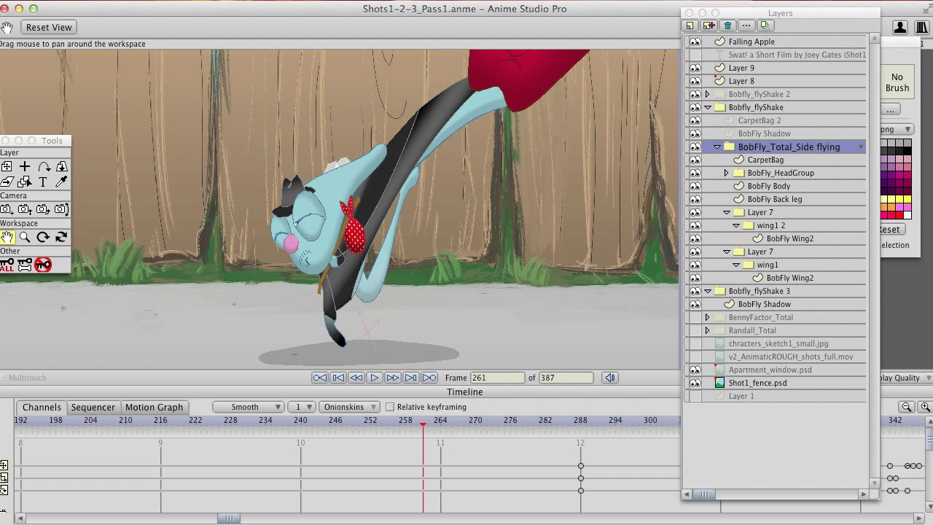
pyautogui.moveTo(422, 419); pyautogui.dragTo(679, 419)
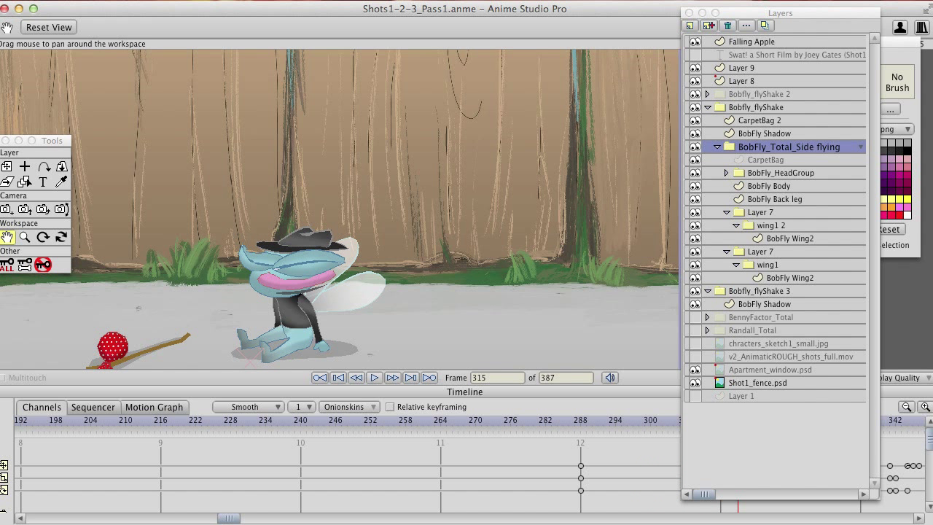
pyautogui.moveTo(229, 519); pyautogui.dragTo(335, 518)
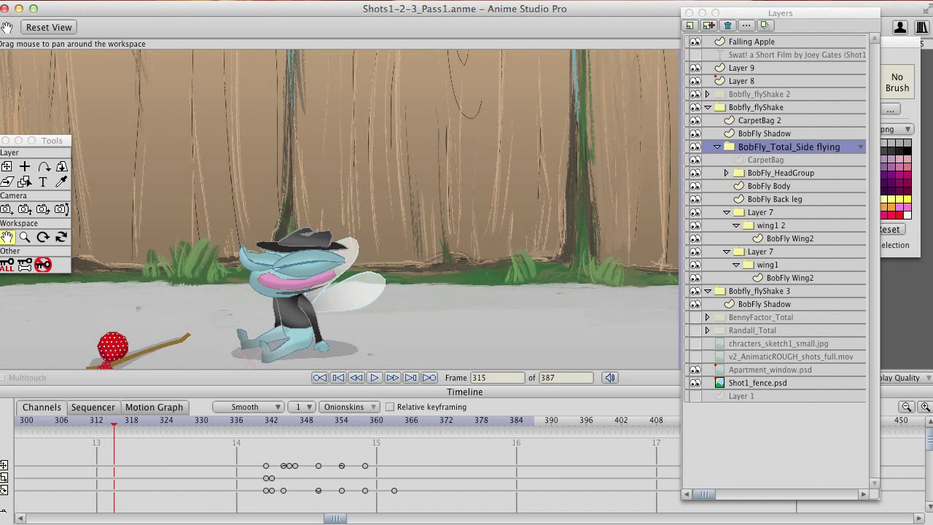
pyautogui.moveTo(114, 420); pyautogui.dragTo(277, 420)
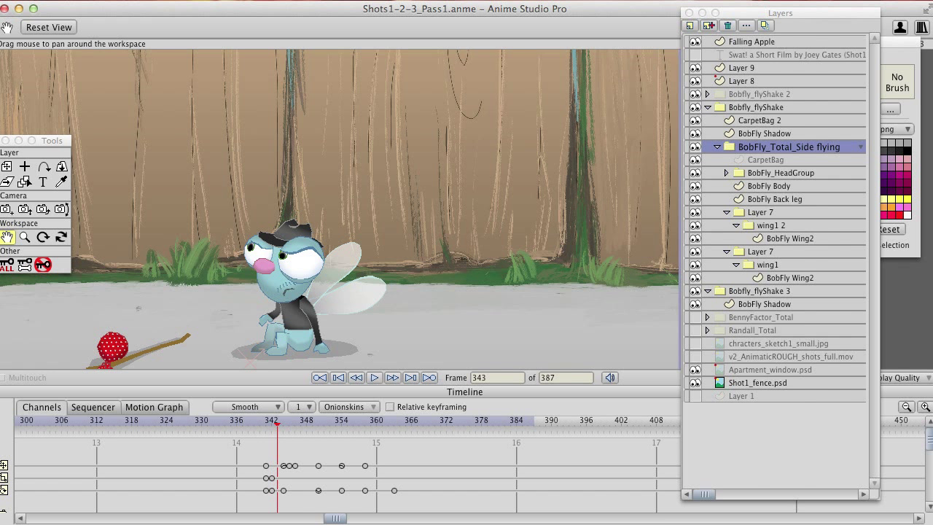
# Step: Toggle the visibility of BobFly_Total_Side flying's head group and expand BobFly_HeadGroup to list its layers
pyautogui.moveTo(780, 13); pyautogui.dragTo(780, 15)
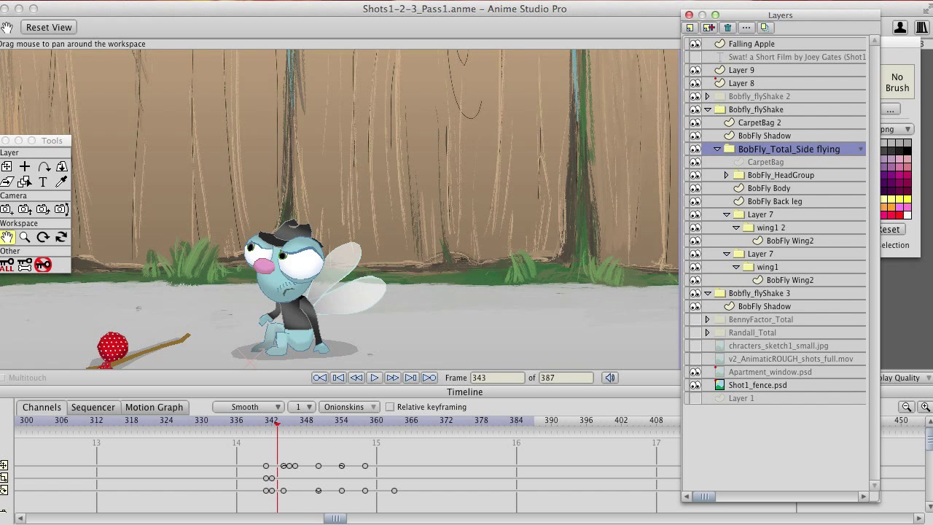
pyautogui.click(695, 148)
pyautogui.click(695, 148)
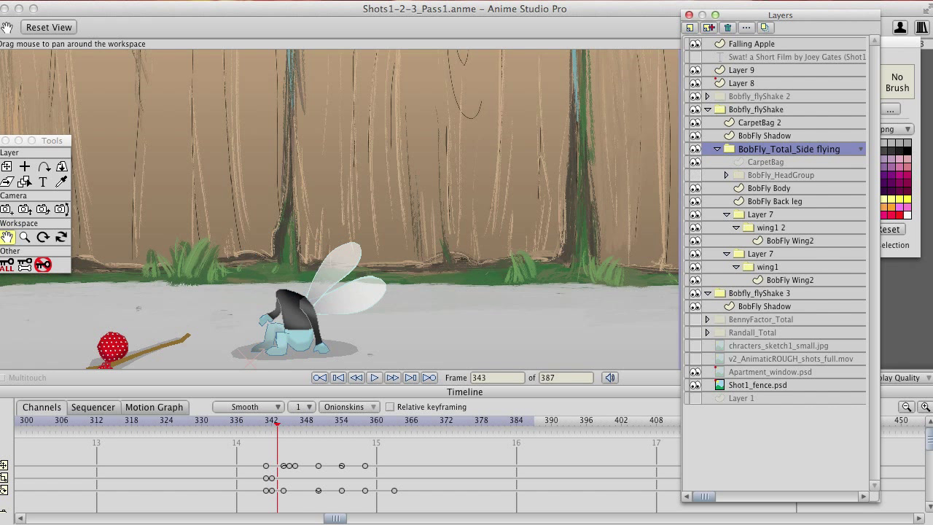
pyautogui.click(727, 175)
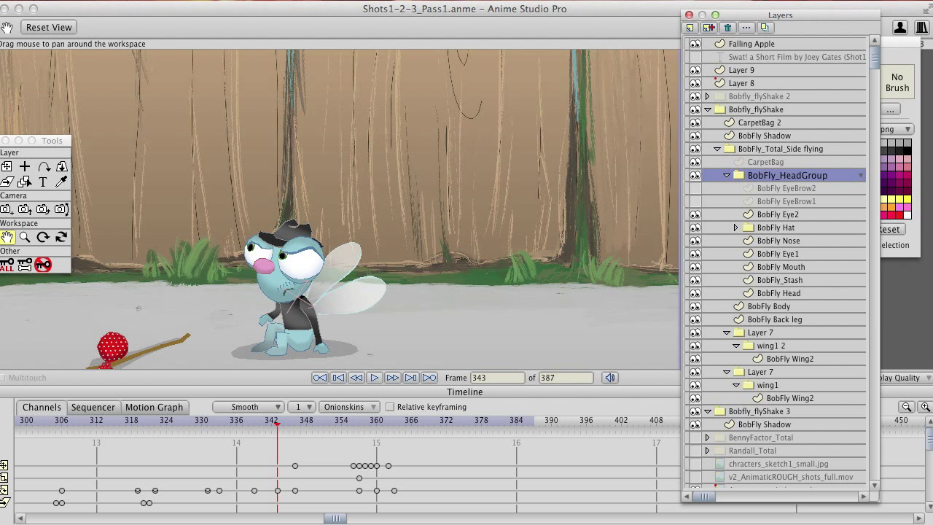
# Step: Select the BobFly Head layer and switch its visibility off and back on to identify the head shape
pyautogui.click(780, 267)
pyautogui.click(779, 280)
pyautogui.click(779, 293)
pyautogui.click(695, 293)
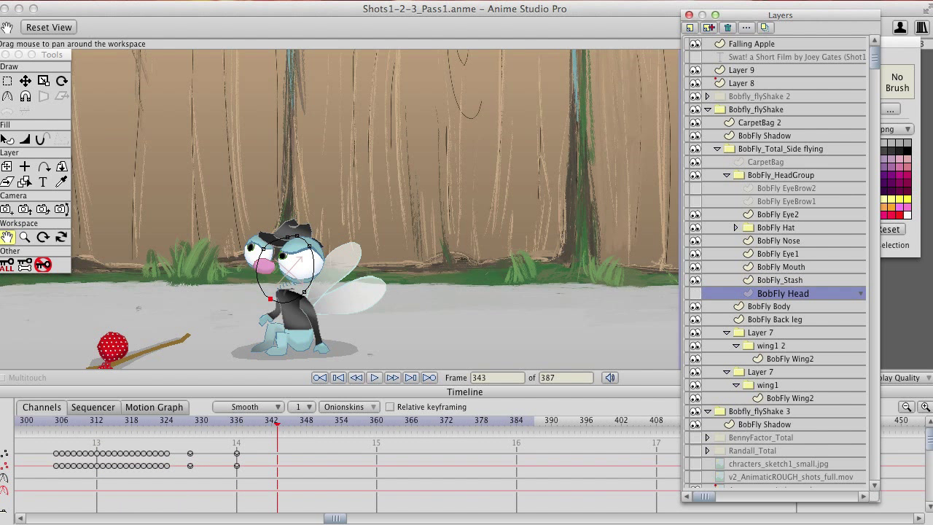
pyautogui.click(695, 293)
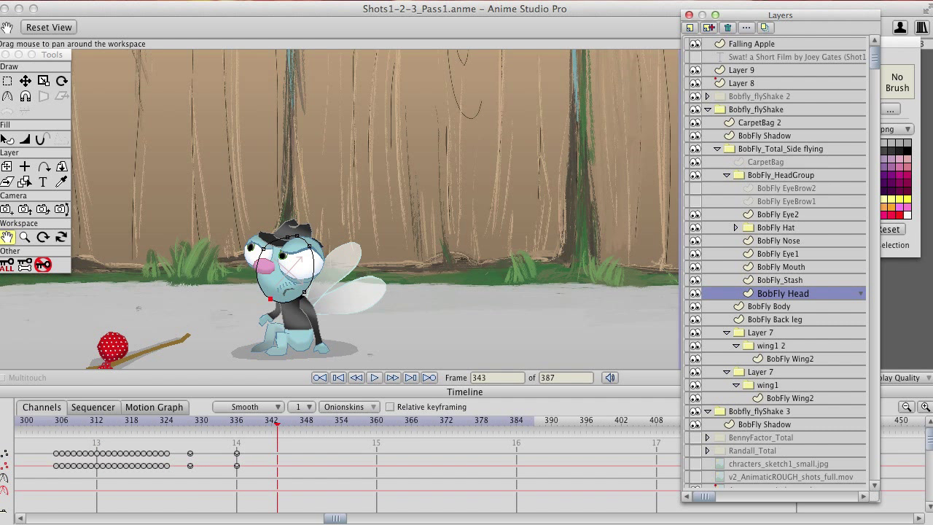
# Step: Examine the start of the head shake close up on BobFly's head, frame by frame from 303 to 309
pyautogui.moveTo(277, 423); pyautogui.dragTo(44, 423)
pyautogui.click(24, 237)
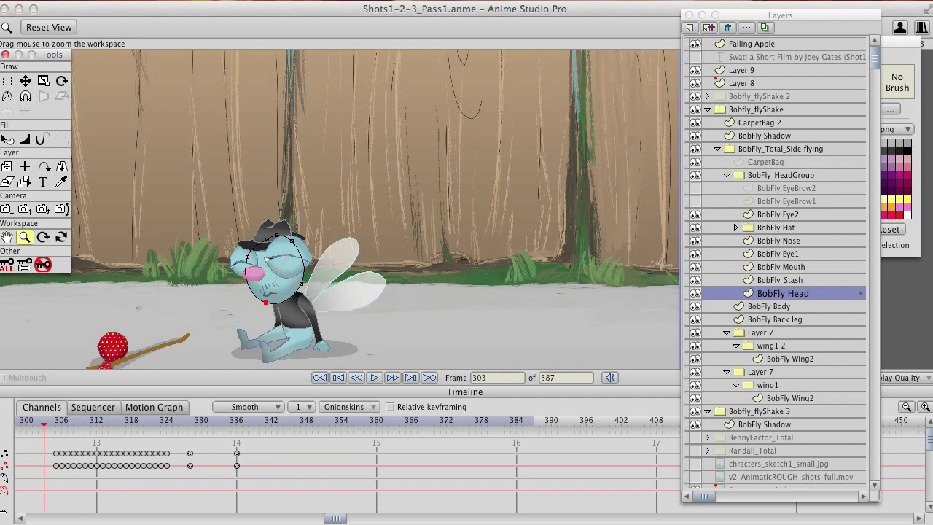
pyautogui.moveTo(270, 255); pyautogui.dragTo(416, 255)
pyautogui.click(7, 237)
pyautogui.moveTo(197, 284); pyautogui.dragTo(505, 146)
pyautogui.moveTo(44, 423); pyautogui.dragTo(49, 423)
pyautogui.hotkey('ctrl', 'Right')
pyautogui.hotkey('ctrl', 'Right')
pyautogui.hotkey('ctrl', 'Right')
pyautogui.hotkey('ctrl', 'Right')
pyautogui.hotkey('ctrl', 'Right')
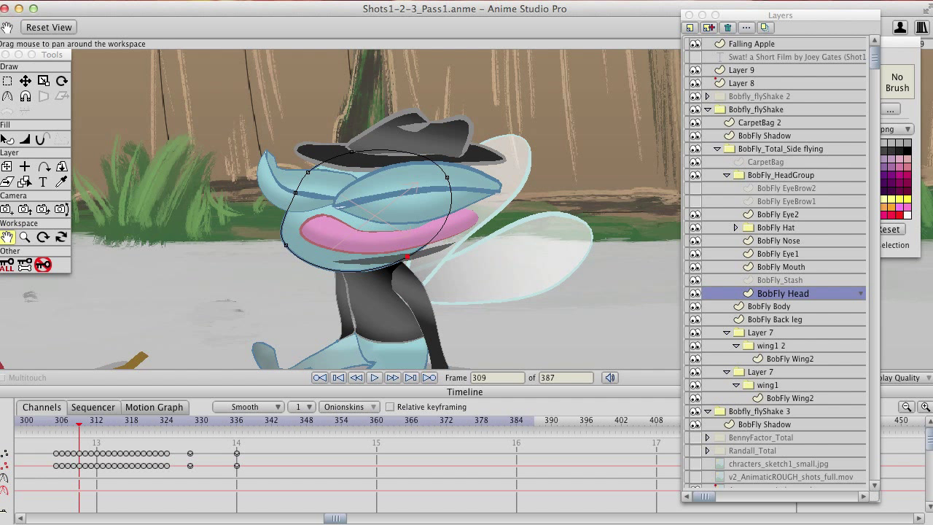
# Step: Compare the resting head at frames 303 and 304 with the first smeared shake poses at frames 305 and 306
pyautogui.press('Left')
pyautogui.press('Left')
pyautogui.press('Left')
pyautogui.press('Left')
pyautogui.press('Left')
pyautogui.press('Left')
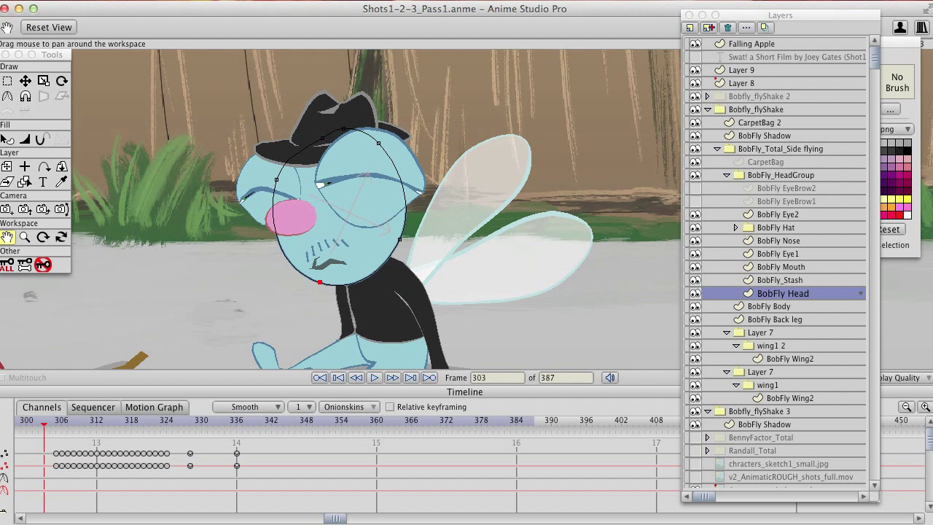
pyautogui.press('Right')
pyautogui.press('Right')
pyautogui.press('Right')
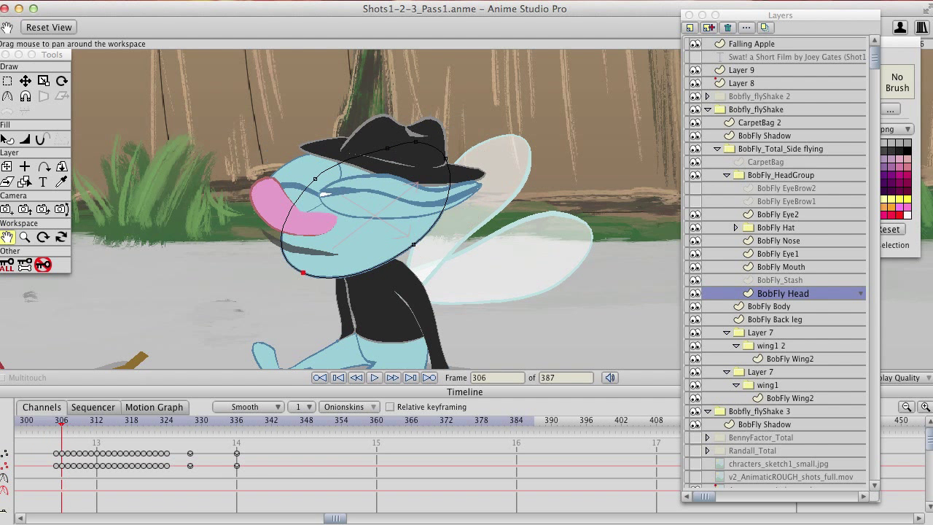
pyautogui.hotkey('ctrl', 'Left')
pyautogui.hotkey('ctrl', 'Left')
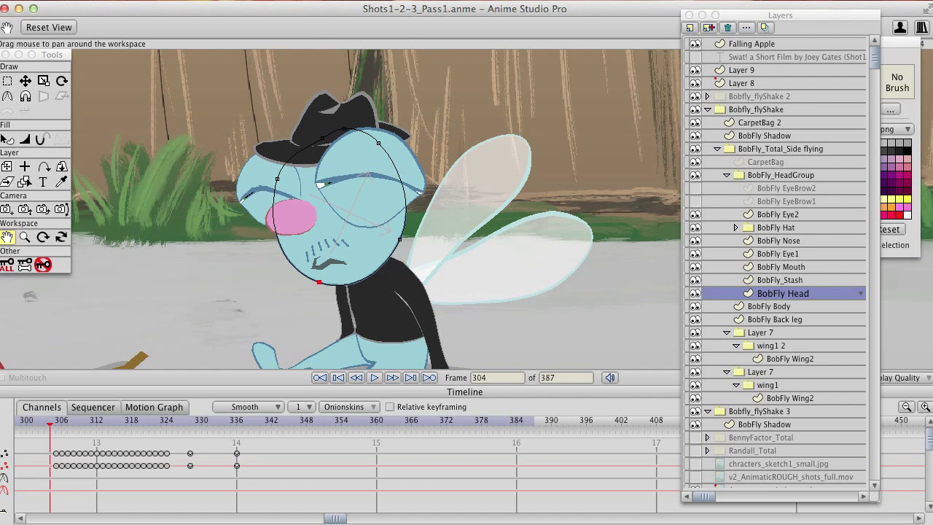
pyautogui.hotkey('ctrl', 'Right')
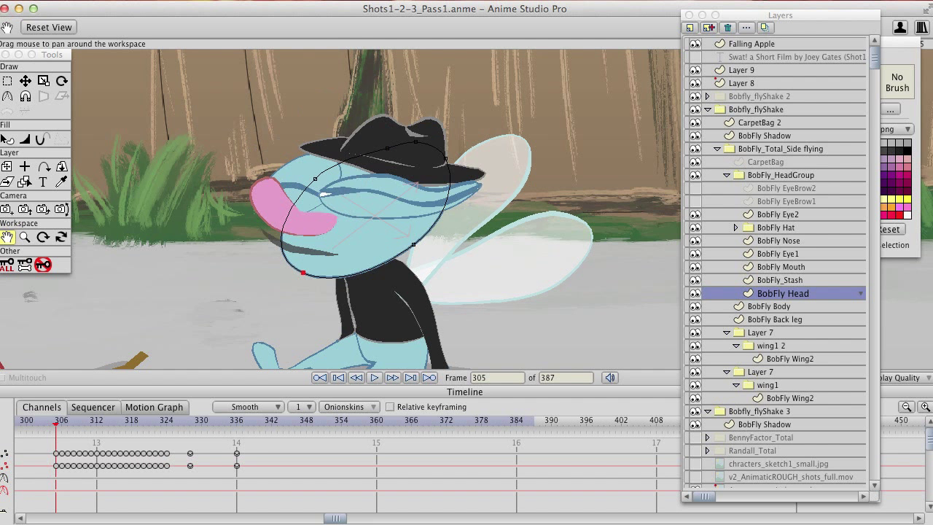
# Step: Step through the head shake up to frame 321 to examine how the smeared left and right poses alternate
pyautogui.hotkey('ctrl', 'Right')
pyautogui.hotkey('ctrl', 'Right')
pyautogui.hotkey('ctrl', 'Right')
pyautogui.hotkey('ctrl', 'Right')
pyautogui.hotkey('ctrl', 'Right')
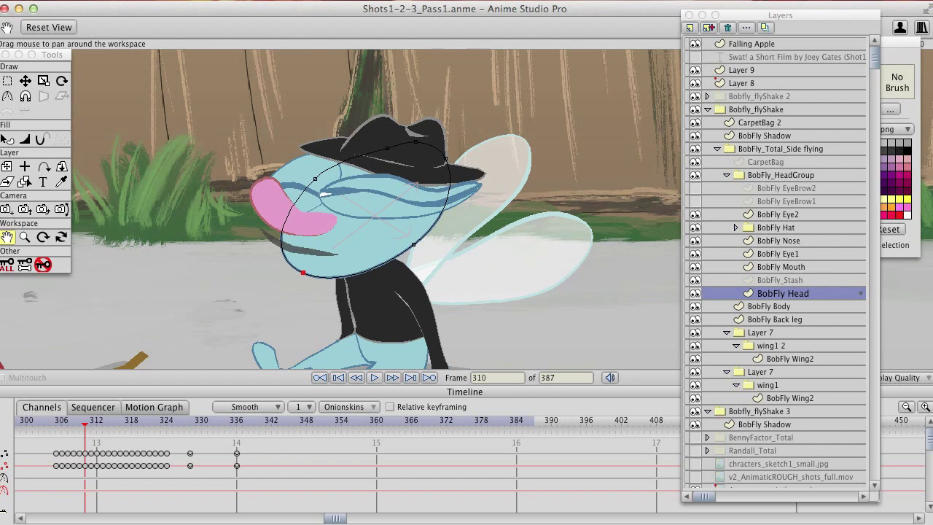
pyautogui.hotkey('ctrl', 'Left')
pyautogui.hotkey('ctrl', 'Left')
pyautogui.hotkey('ctrl', 'Left')
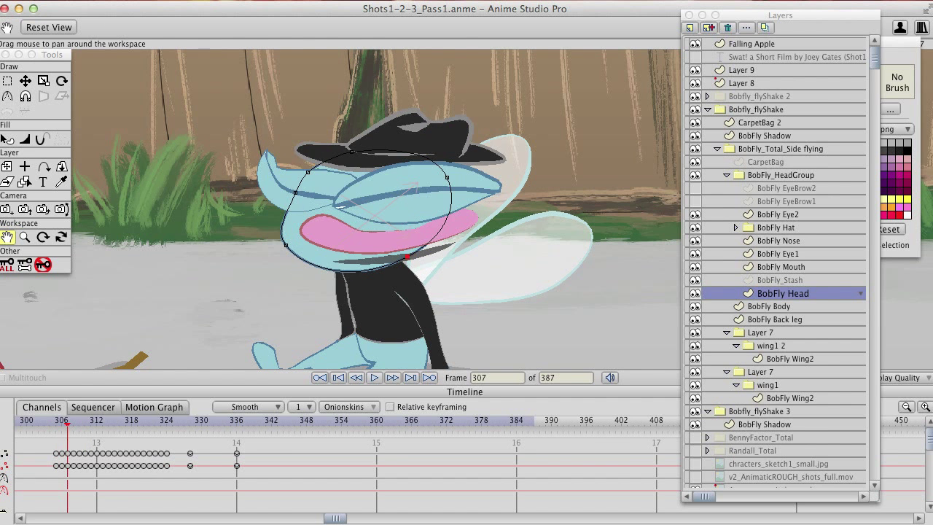
pyautogui.hotkey('ctrl', 'Right')
pyautogui.hotkey('ctrl', 'Right')
pyautogui.hotkey('ctrl', 'Right')
pyautogui.hotkey('ctrl', 'Right')
pyautogui.hotkey('ctrl', 'Right')
pyautogui.hotkey('ctrl', 'Right')
pyautogui.hotkey('ctrl', 'Right')
pyautogui.hotkey('ctrl', 'Right')
pyautogui.hotkey('ctrl', 'Right')
pyautogui.hotkey('ctrl', 'Right')
pyautogui.hotkey('ctrl', 'Right')
pyautogui.hotkey('ctrl', 'Right')
pyautogui.hotkey('ctrl', 'Right')
pyautogui.hotkey('ctrl', 'Right')
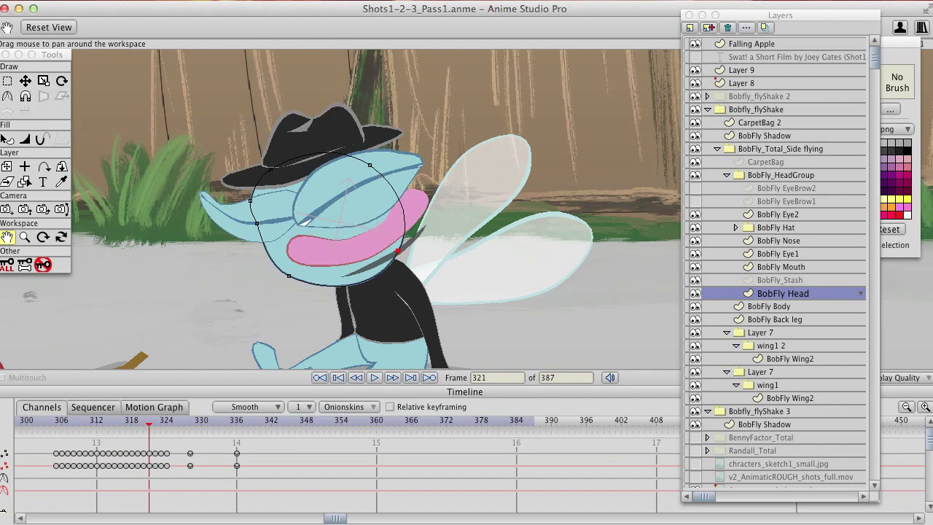
# Step: Return to frame 303 and select the BobFly Head layer's first shake keyframes at frame 305
pyautogui.moveTo(149, 421)
pyautogui.mouseDown()
pyautogui.moveTo(190, 421)
pyautogui.moveTo(44, 422)
pyautogui.mouseUp()
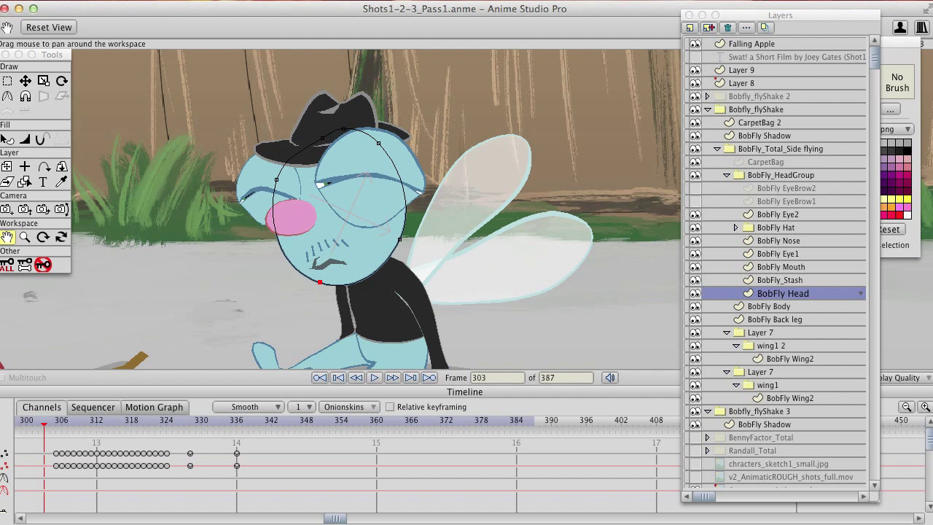
pyautogui.moveTo(49, 447); pyautogui.dragTo(57, 479)
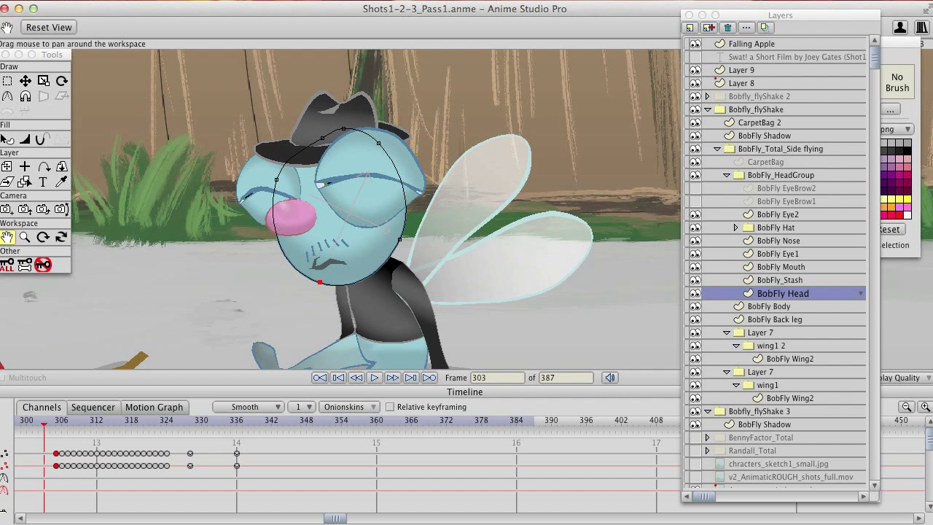
# Step: Activate the point-moving tool on the BobFly Eye1 layer and undo the stray key added at frame 303
pyautogui.click(782, 253)
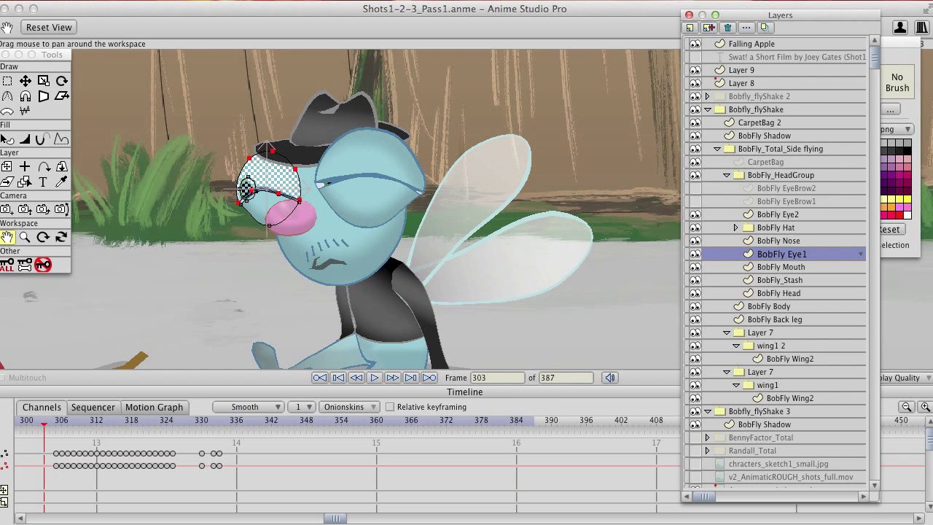
pyautogui.click(25, 81)
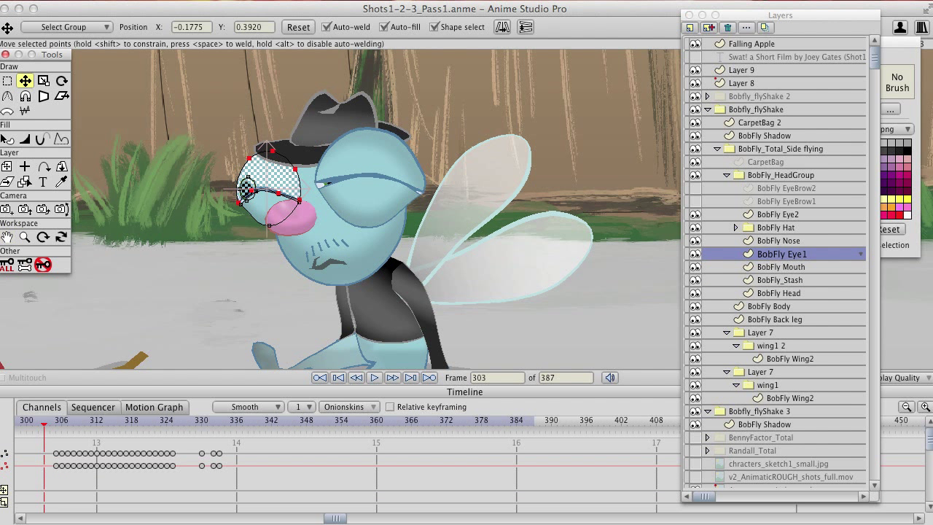
pyautogui.click(273, 180)
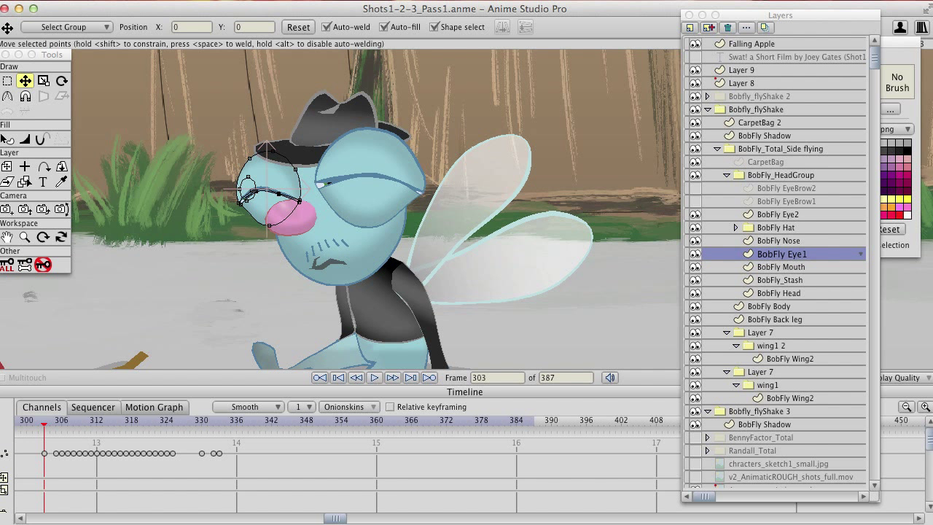
pyautogui.hotkey('ctrl', 'a')
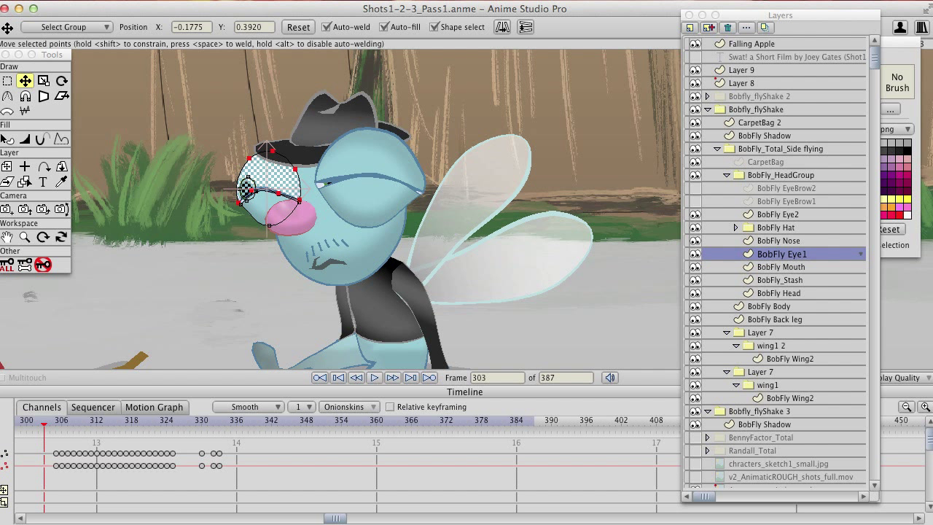
# Step: Step back and forth over the frames after 303 to examine how the BobFly Eye1 points enter the shake
pyautogui.press('Right')
pyautogui.press('Right')
pyautogui.press('Right')
pyautogui.press('Left')
pyautogui.press('Left')
pyautogui.press('Left')
pyautogui.press('Right')
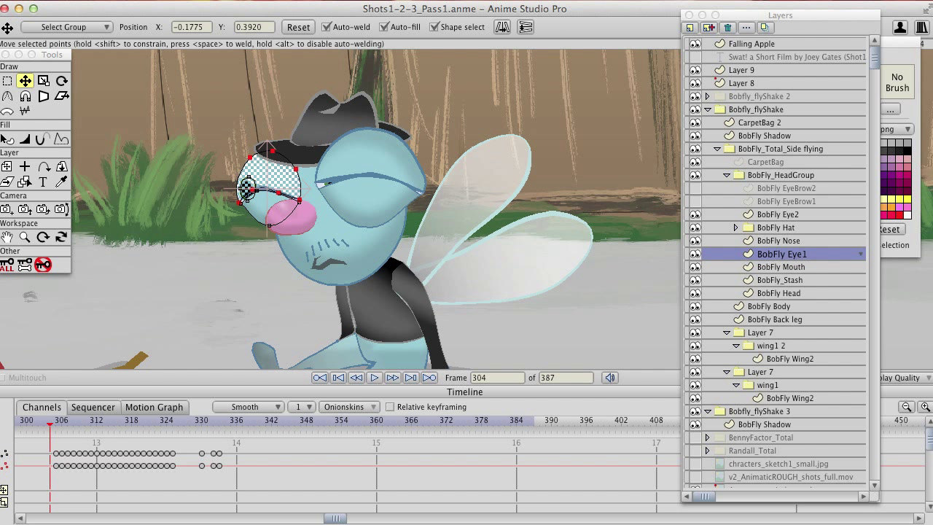
pyautogui.click(783, 241)
pyautogui.click(781, 254)
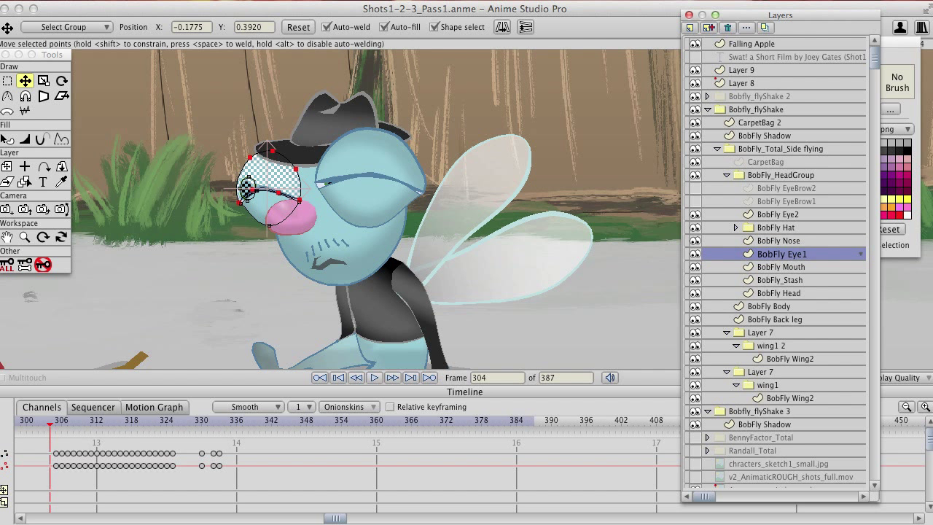
# Step: Step forward from frame 304 to 331 to examine the BobFly Eye1 points through the whole head shake
pyautogui.press('Right')
pyautogui.press('Right')
pyautogui.press('Right')
pyautogui.press('Right')
pyautogui.press('Right')
pyautogui.press('Right')
pyautogui.press('Right')
pyautogui.press('Right')
pyautogui.press('Right')
pyautogui.press('Right')
pyautogui.press('Right')
pyautogui.press('Right')
pyautogui.press('Right')
pyautogui.press('Right')
pyautogui.press('Right')
pyautogui.press('Right')
pyautogui.press('Right')
pyautogui.press('Right')
pyautogui.press('Right')
pyautogui.press('Right')
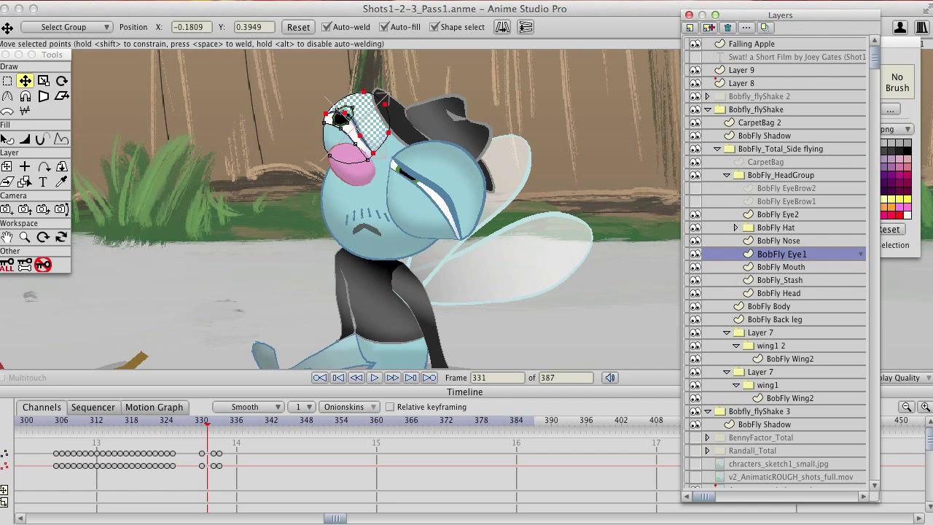
# Step: Clear the eye's point selection and compare its smeared shapes at frames 311 and 312
pyautogui.press('Return')
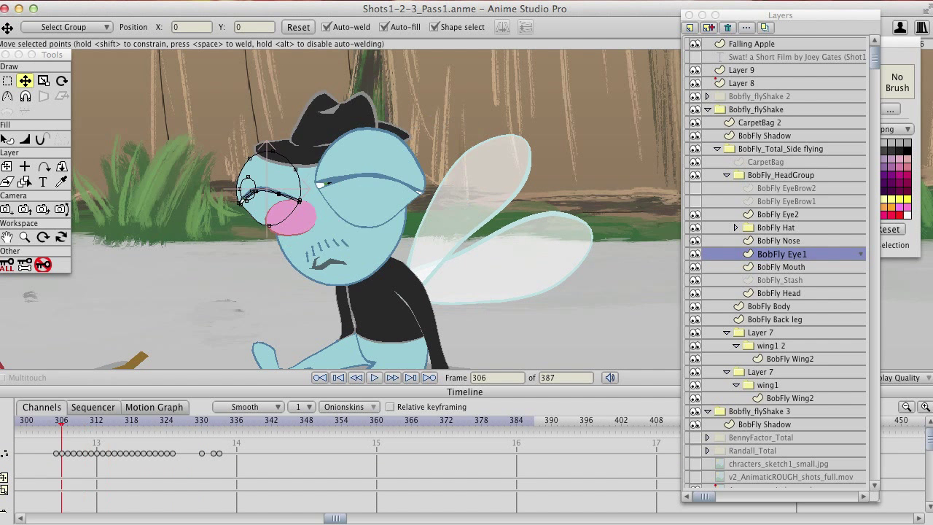
pyautogui.press('Right')
pyautogui.press('Right')
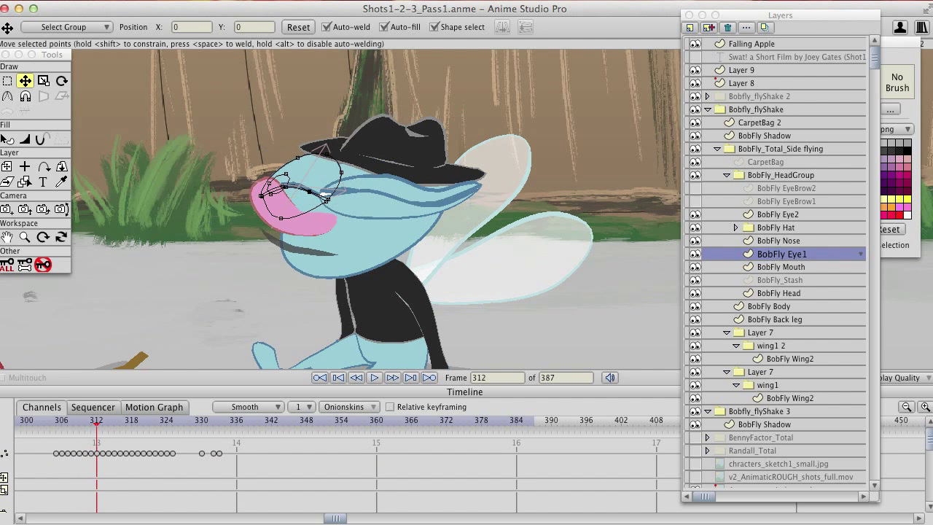
pyautogui.press('Left')
pyautogui.press('Left')
pyautogui.press('Right')
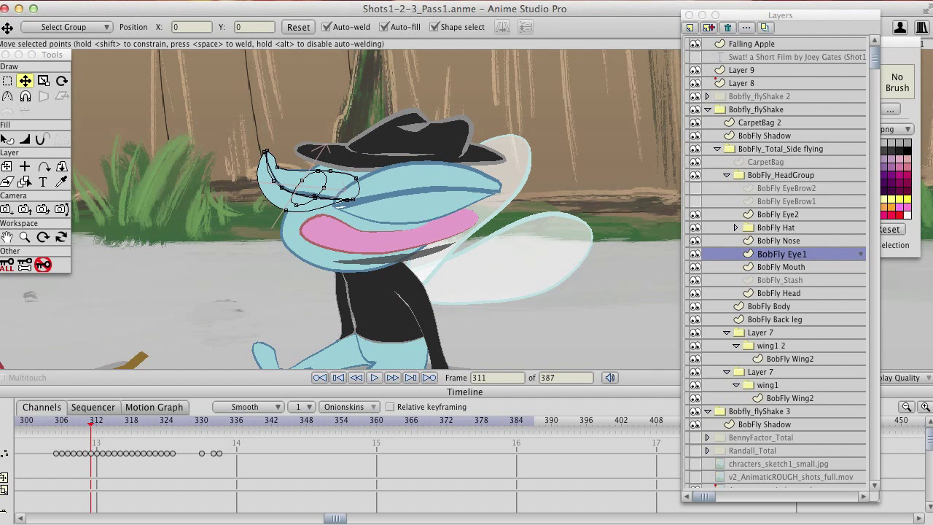
pyautogui.press('Right')
pyautogui.press('Left')
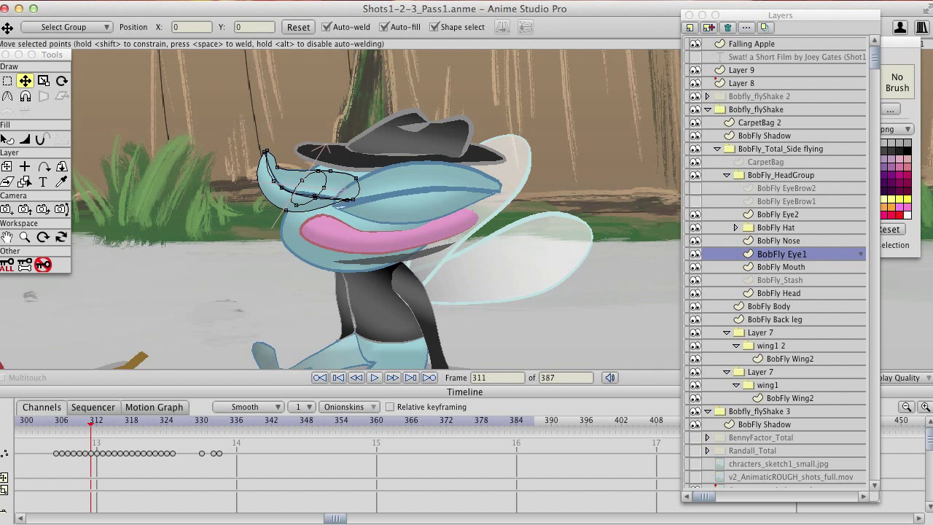
# Step: Flip between neighbouring frames from 310 to 315 to compare the alternating BobFly Eye1 shapes
pyautogui.press('Left')
pyautogui.press('Left')
pyautogui.press('Left')
pyautogui.press('Right')
pyautogui.press('Right')
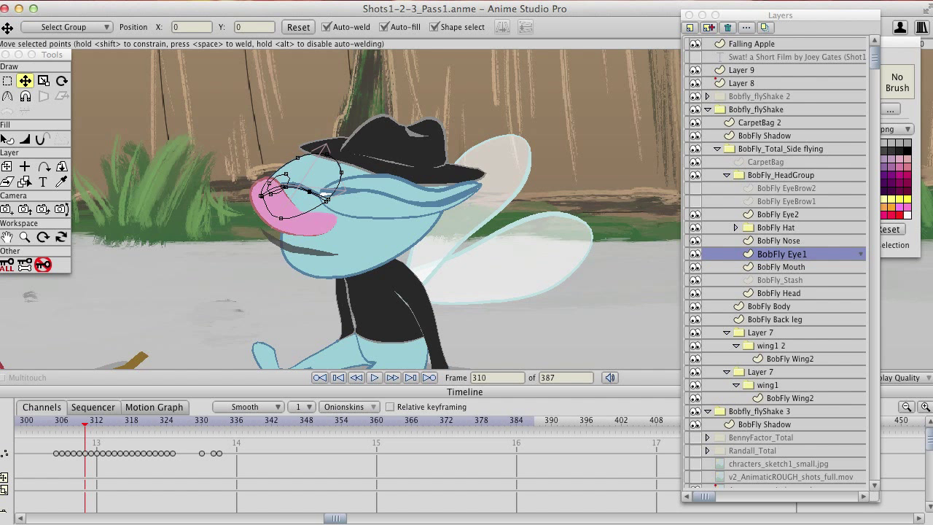
pyautogui.hotkey('ctrl', 'Right')
pyautogui.hotkey('ctrl', 'Left')
pyautogui.hotkey('ctrl', 'Right')
pyautogui.hotkey('ctrl', 'Left')
pyautogui.hotkey('ctrl', 'Right')
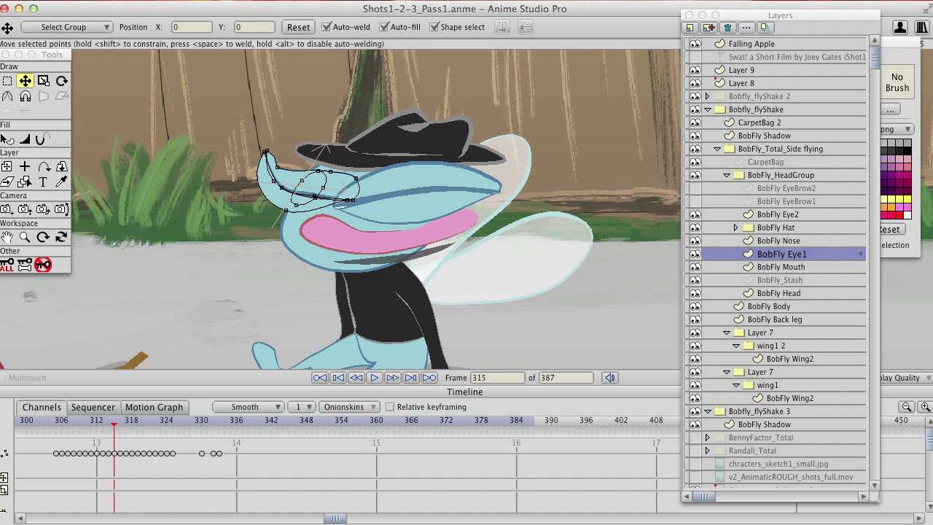
# Step: Step back through the shake to frame 305 and forward to 307 to examine the eye's first smeared poses
pyautogui.press('Left')
pyautogui.press('Right')
pyautogui.press('Left')
pyautogui.press('Left')
pyautogui.press('Left')
pyautogui.press('Left')
pyautogui.press('Left')
pyautogui.press('Left')
pyautogui.press('Left')
pyautogui.press('Left')
pyautogui.press('Left')
pyautogui.press('Left')
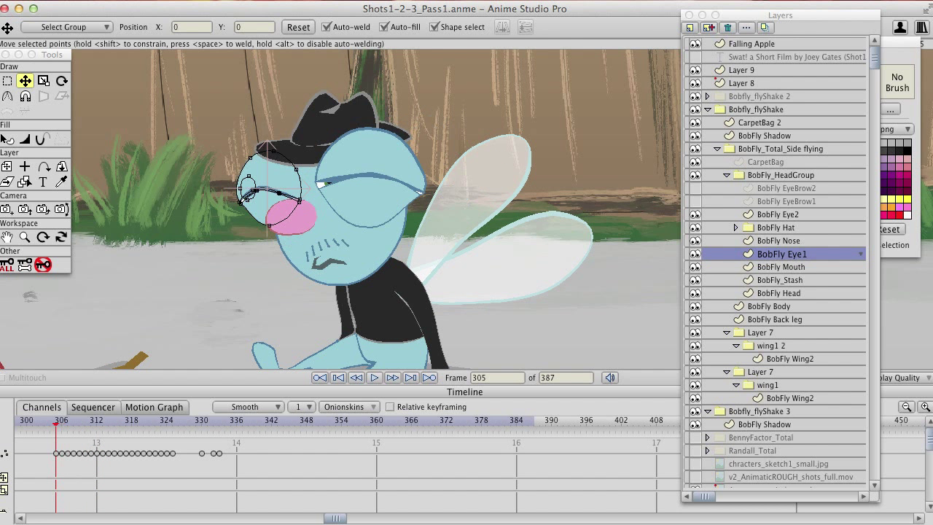
pyautogui.press('Right')
pyautogui.press('Right')
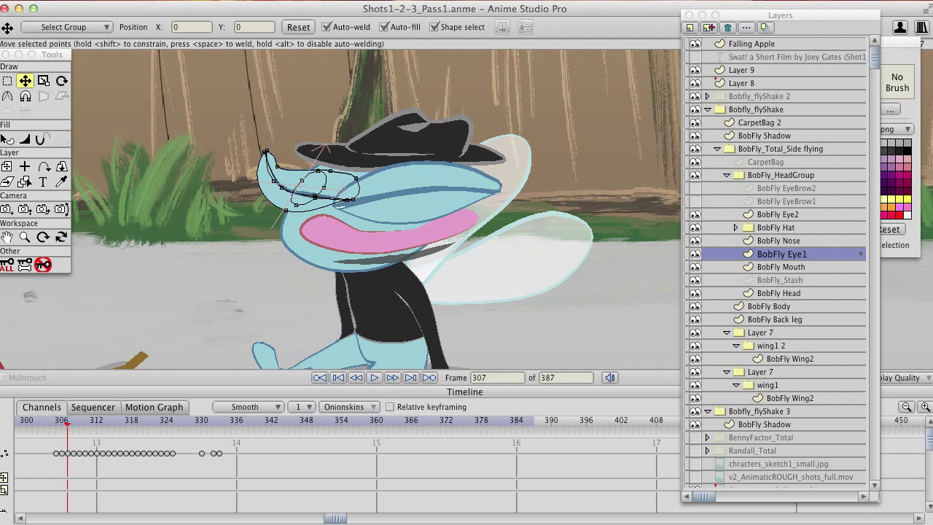
# Step: Flip back and forth between frames 307 and 311 to compare the alternating smeared poses of BobFly Eye1
pyautogui.press('Right')
pyautogui.press('Right')
pyautogui.press('Right')
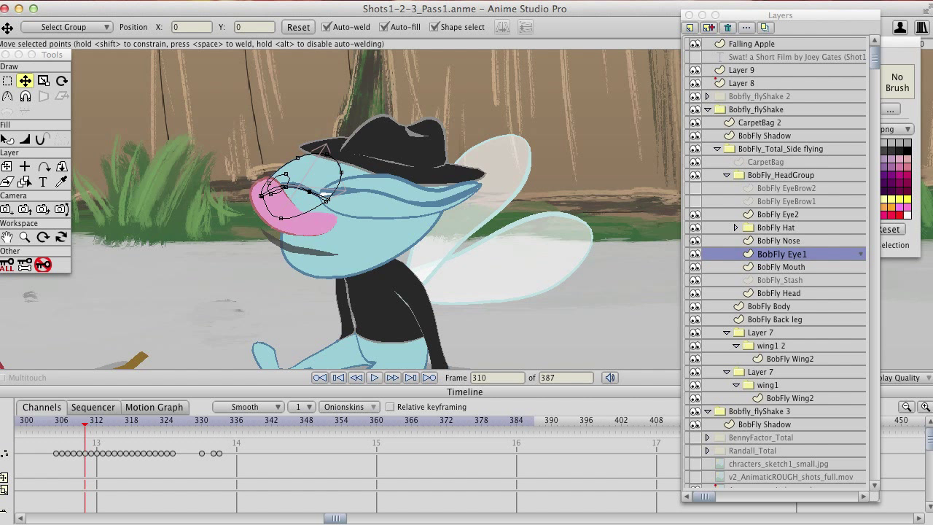
pyautogui.press('Right')
pyautogui.press('Left')
pyautogui.press('Left')
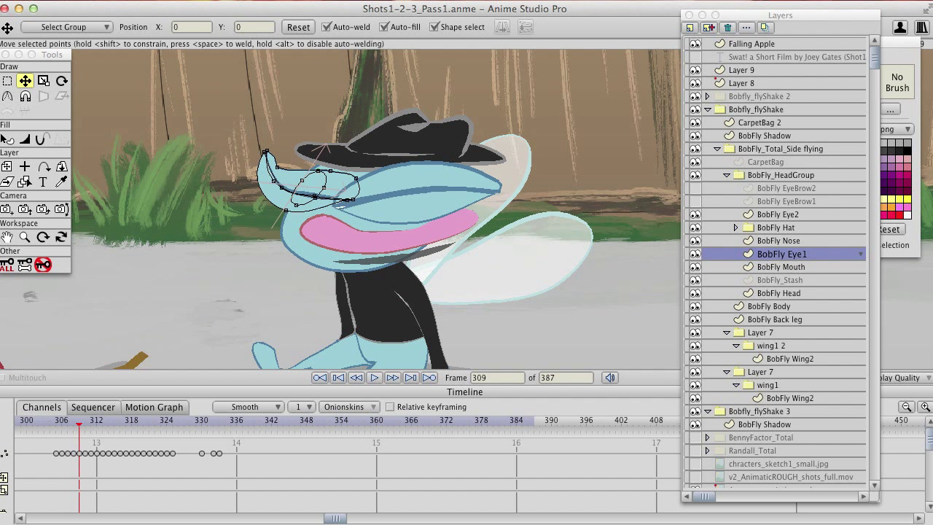
pyautogui.press('Left')
pyautogui.press('Left')
pyautogui.press('Right')
pyautogui.press('Right')
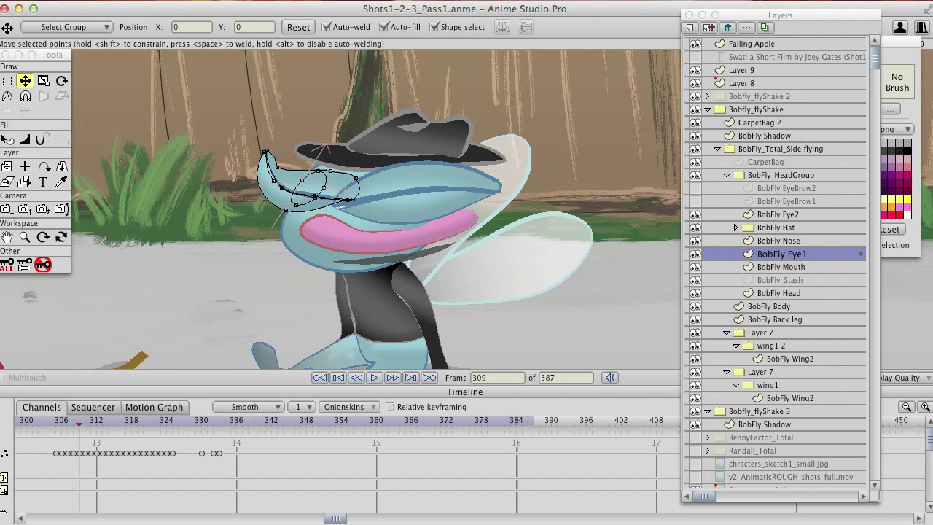
# Step: Step forward from frame 309 to 324 to follow the BobFly Eye1 points to the end of the smeared shake
pyautogui.press('Right')
pyautogui.press('Right')
pyautogui.press('Right')
pyautogui.press('Right')
pyautogui.press('Right')
pyautogui.press('Right')
pyautogui.press('Right')
pyautogui.press('Right')
pyautogui.press('Right')
pyautogui.press('Right')
pyautogui.press('Right')
pyautogui.press('Right')
pyautogui.press('Right')
pyautogui.press('Right')
pyautogui.press('Right')
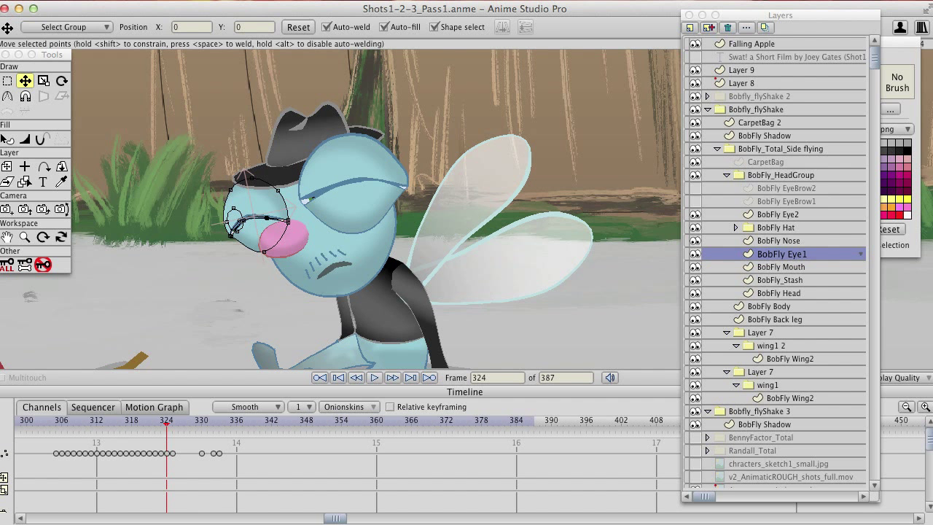
# Step: Select the BobFly Mouth layer and go back through the head shake to frame 308 to examine its point movement
pyautogui.click(786, 267)
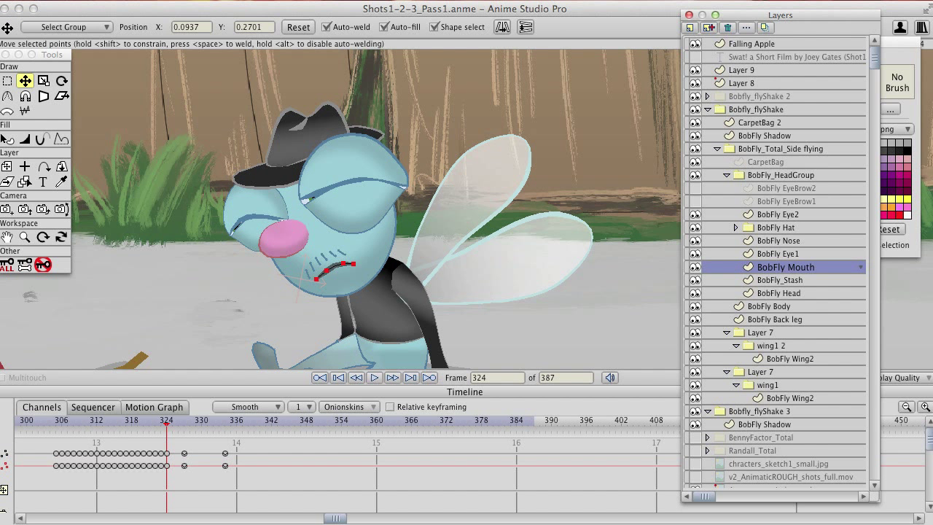
pyautogui.moveTo(166, 421); pyautogui.dragTo(207, 421)
pyautogui.press('Left')
pyautogui.press('Left')
pyautogui.press('Left')
pyautogui.press('Left')
pyautogui.press('Left')
pyautogui.press('Left')
pyautogui.press('Left')
pyautogui.press('Left')
pyautogui.press('Left')
pyautogui.press('Left')
pyautogui.press('Left')
pyautogui.press('Left')
pyautogui.press('Left')
pyautogui.press('Left')
pyautogui.press('Left')
pyautogui.press('Left')
pyautogui.press('Left')
pyautogui.press('Left')
pyautogui.press('Left')
pyautogui.press('Left')
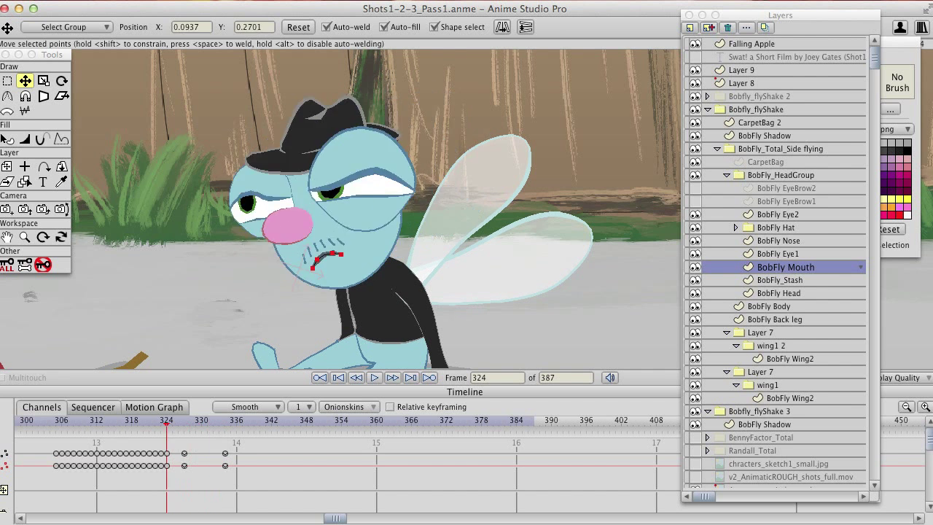
pyautogui.press('Left')
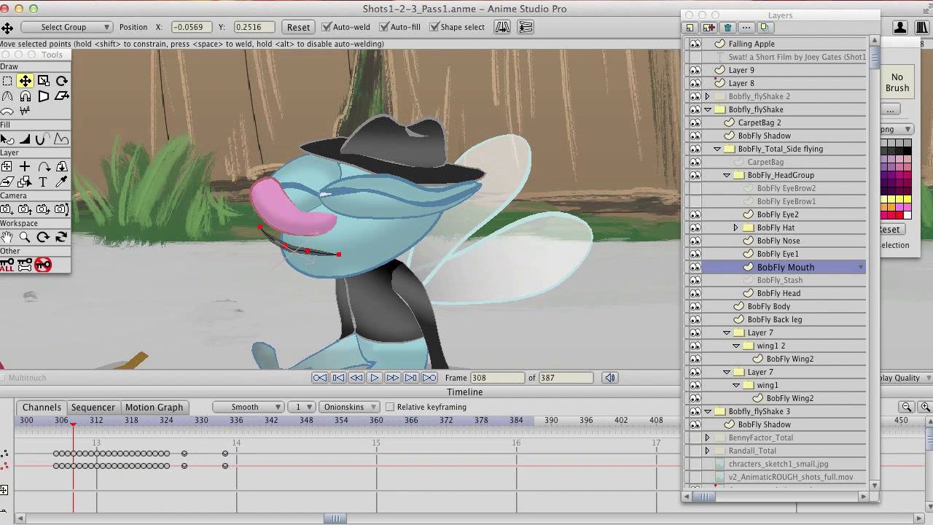
# Step: Inspect the BobFly Head points at frames 308 and 315, and the BobFly Mouth points from frame 315 to 331
pyautogui.click(783, 292)
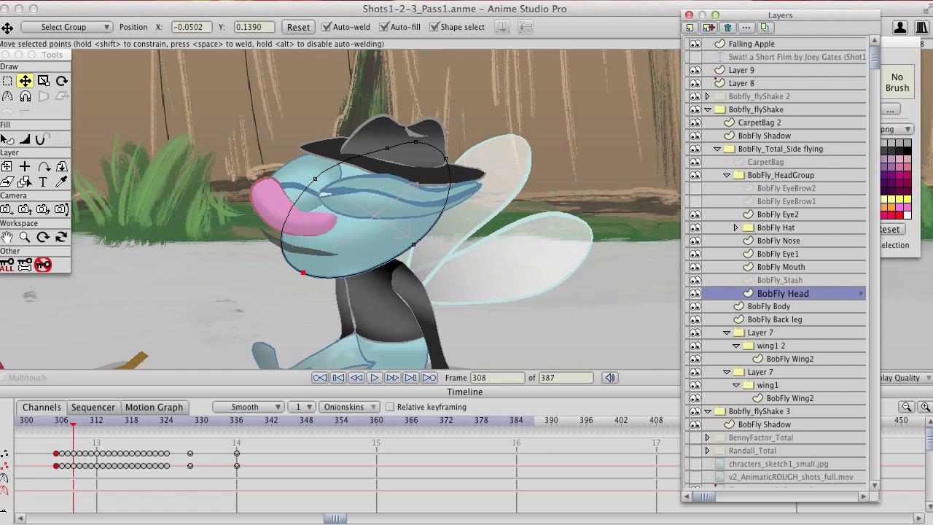
pyautogui.press('Left')
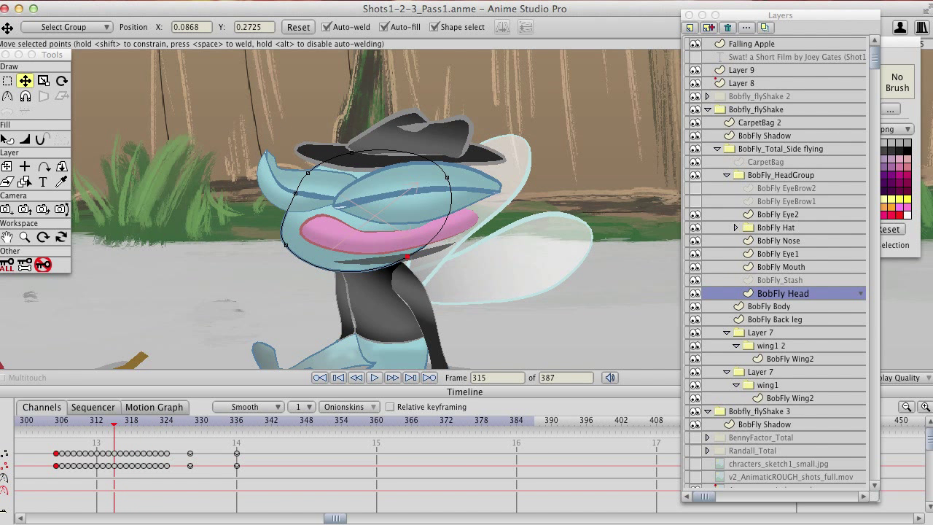
pyautogui.click(784, 267)
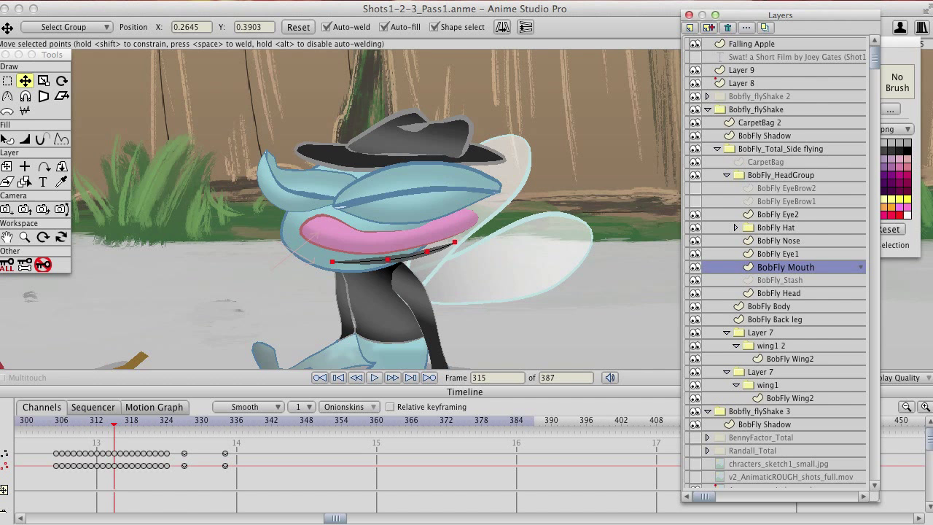
pyautogui.moveTo(114, 422); pyautogui.dragTo(143, 422)
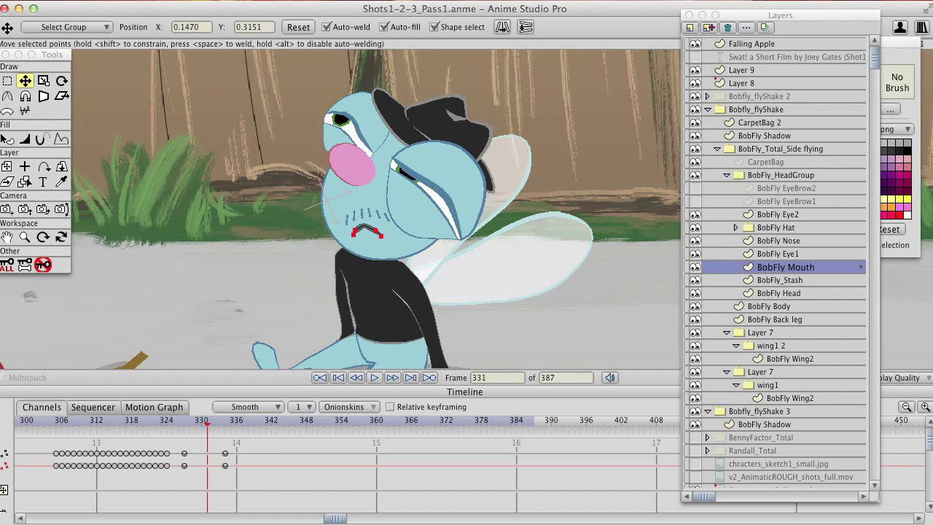
# Step: Select the BobFly Hat layer and compare its whole-layer transform across the shake between frames 318 and 328
pyautogui.click(779, 227)
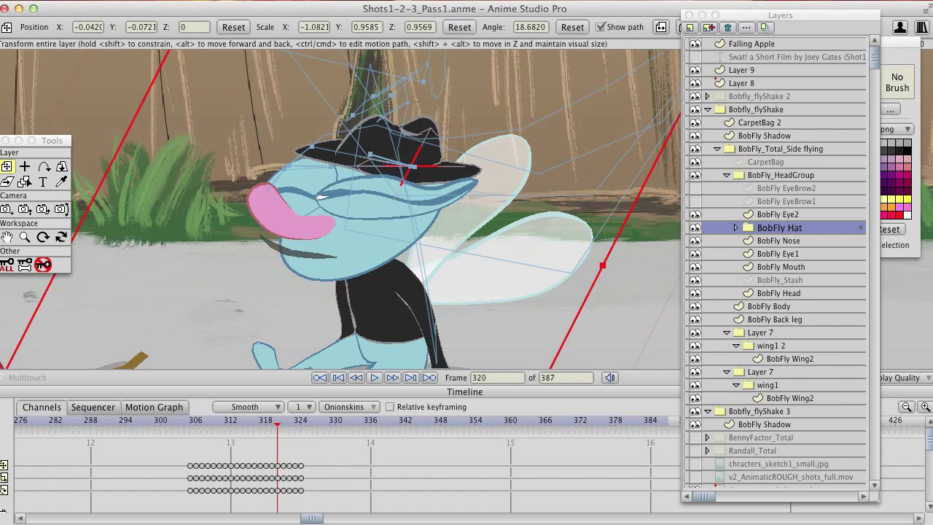
pyautogui.press('Right')
pyautogui.press('Right')
pyautogui.press('Right')
pyautogui.press('Right')
pyautogui.press('Right')
pyautogui.press('Right')
pyautogui.press('Left')
pyautogui.press('Left')
pyautogui.press('Left')
pyautogui.press('Left')
pyautogui.press('Left')
pyautogui.press('Left')
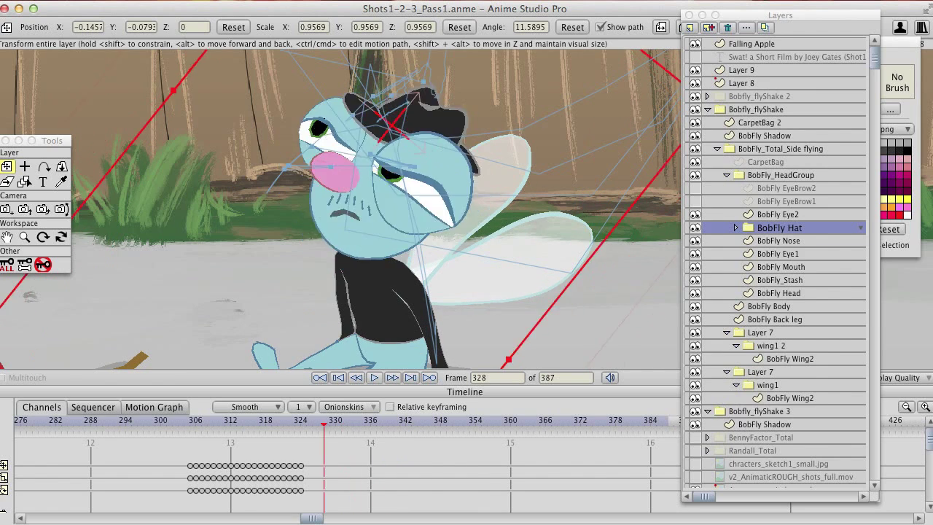
pyautogui.press('Left')
pyautogui.press('Left')
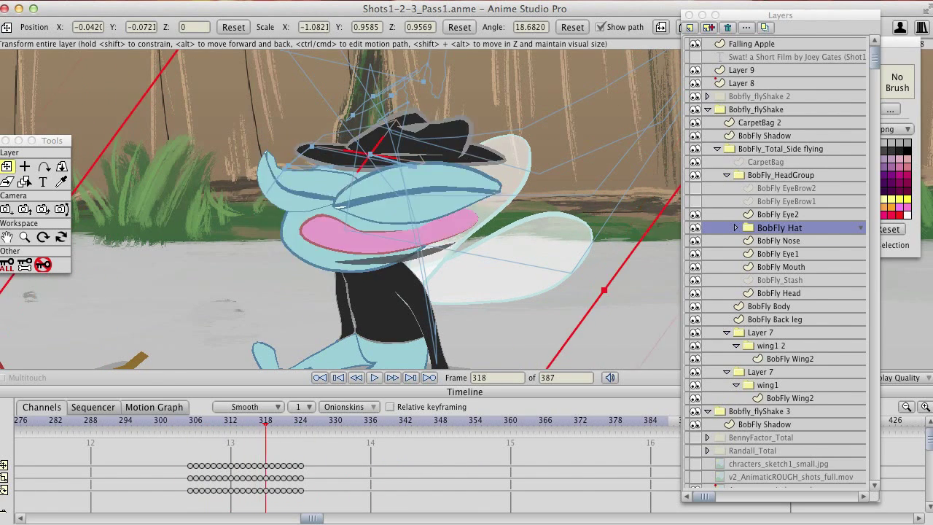